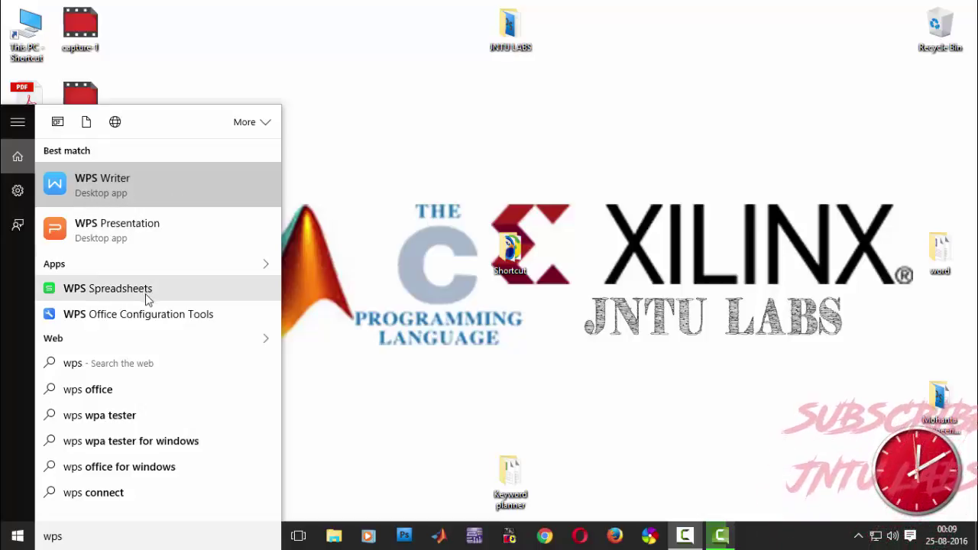
Step: Launch WPS Writer, which opens on the Online Templates start screen
{"action": "left_click", "coordinate": [204, 186]}
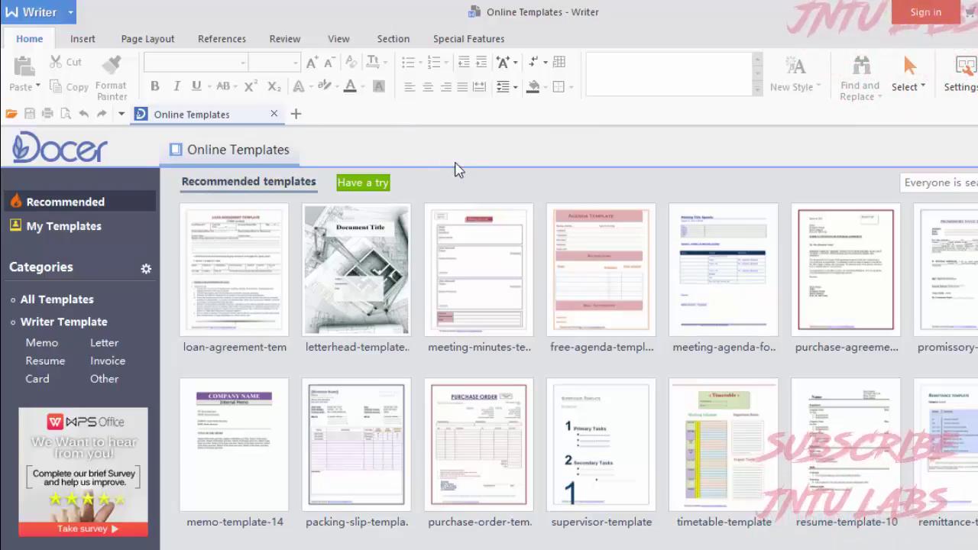
Step: Create a blank Document1 and type 'Welcome to JNTU Labs' on its first line
{"action": "left_click", "coordinate": [296, 114]}
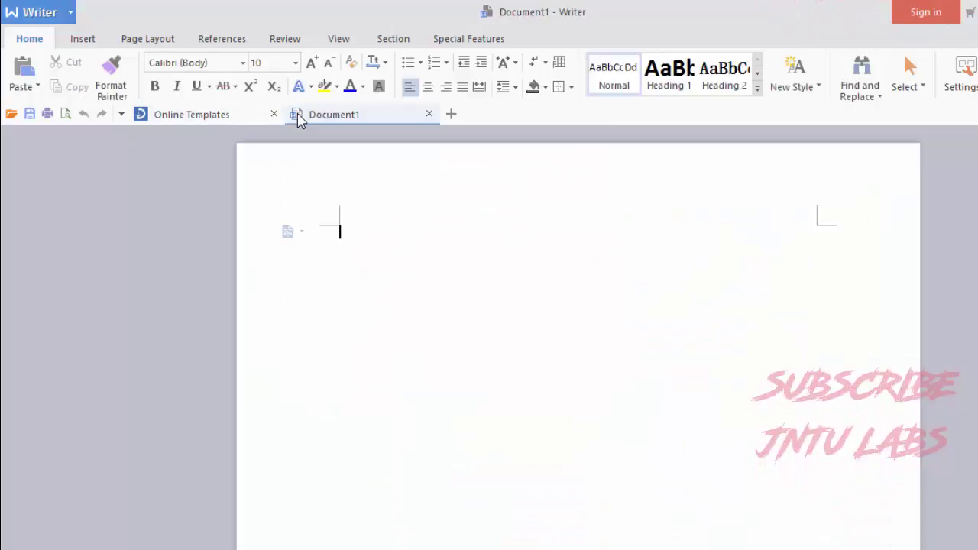
{"action": "left_click", "coordinate": [487, 244]}
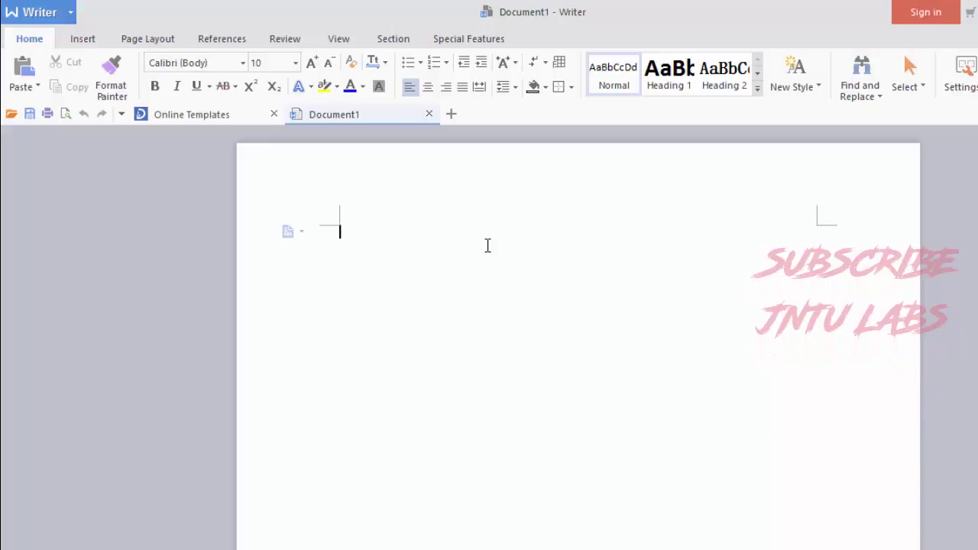
{"action": "type", "text": "w"}
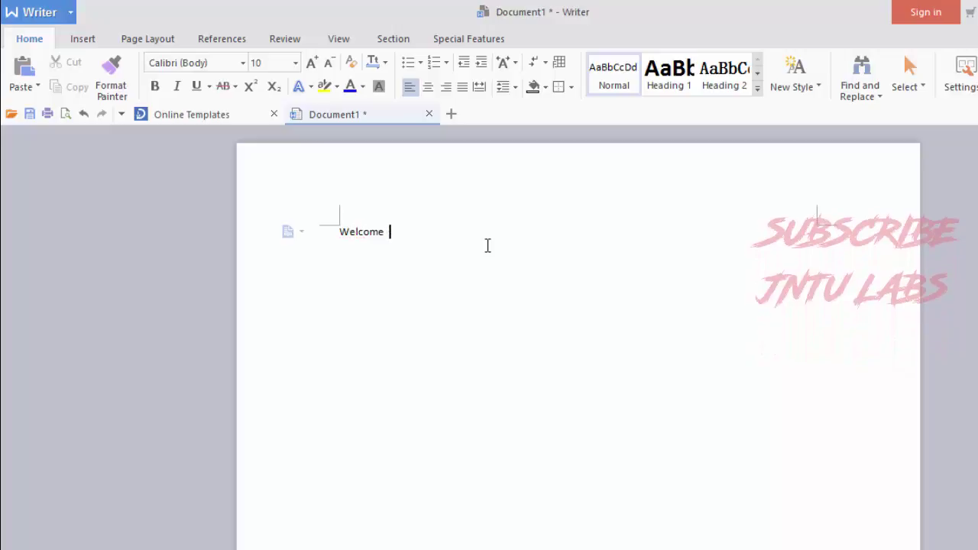
{"action": "type", "text": "to JNTU Labs"}
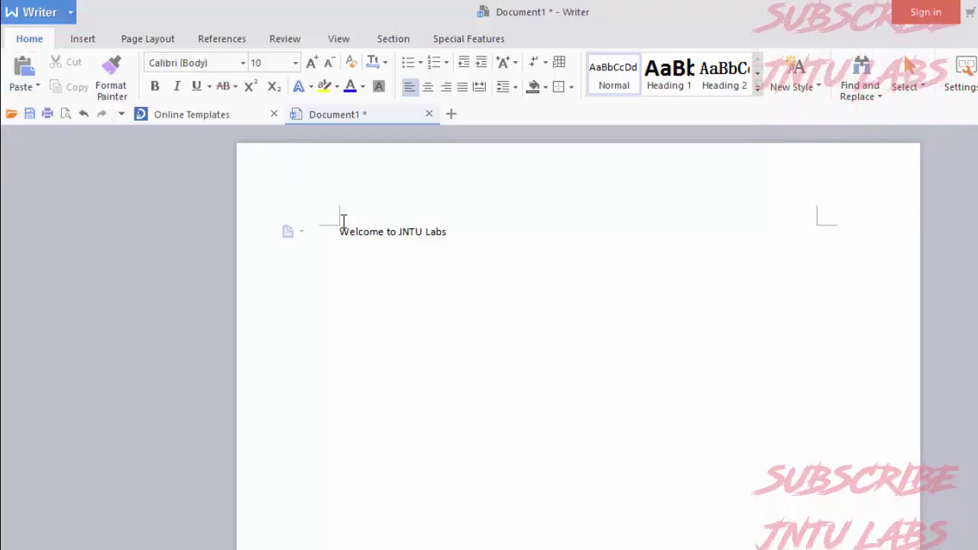
Step: Copy 'Welcome to JNTU Labs' and paste it until the sentence appears six times
{"action": "left_click_drag", "start_coordinate": [340, 223], "coordinate": [449, 232]}
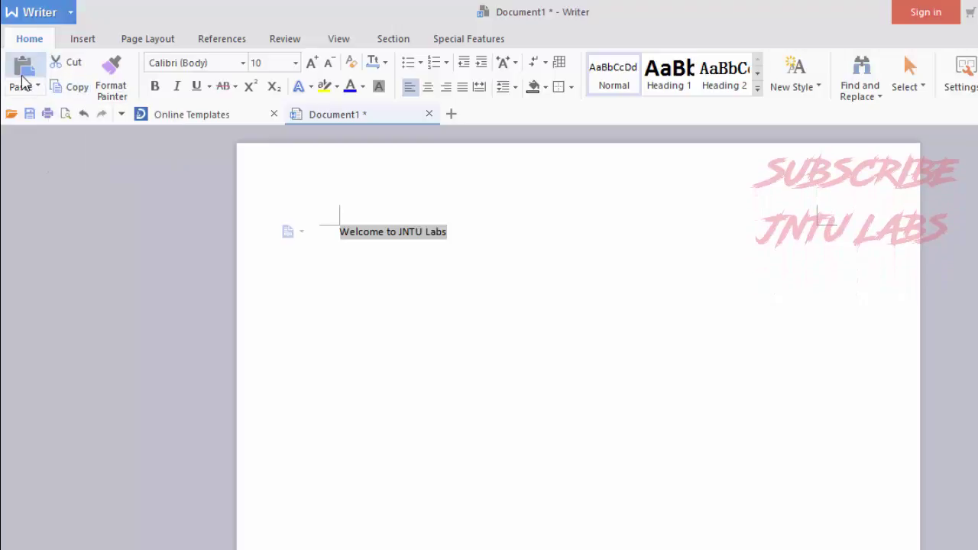
{"action": "left_click", "coordinate": [494, 221]}
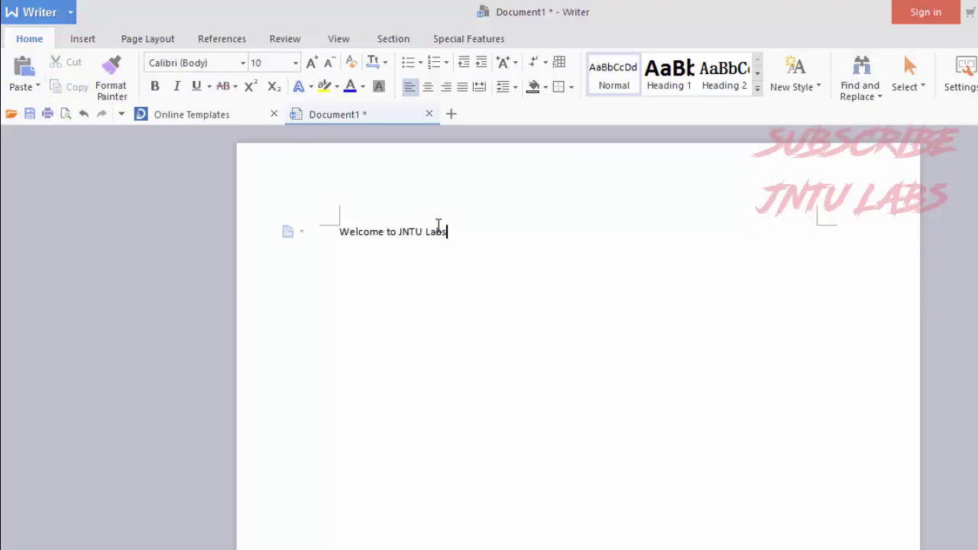
{"action": "left_click", "coordinate": [23, 67]}
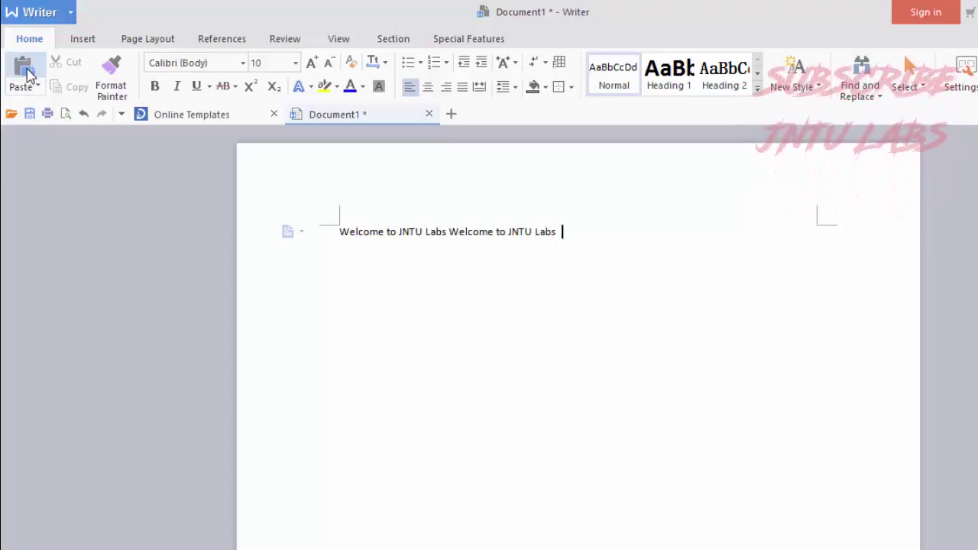
{"action": "left_click", "coordinate": [26, 69]}
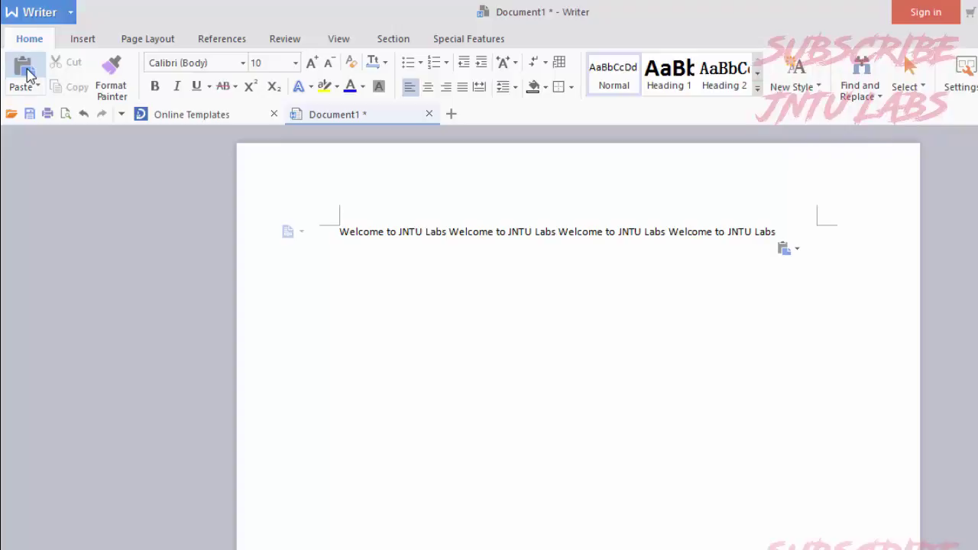
{"action": "left_click", "coordinate": [27, 70]}
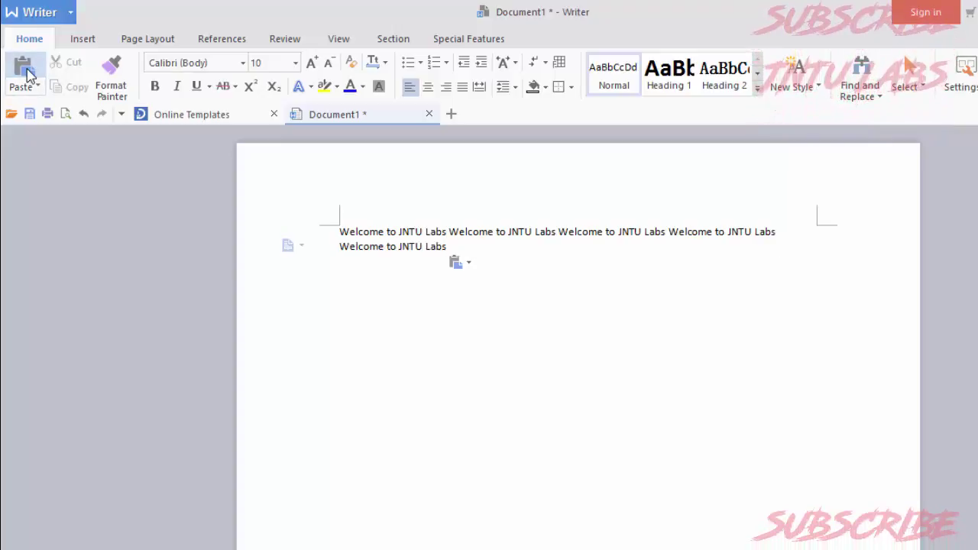
{"action": "left_click", "coordinate": [27, 70]}
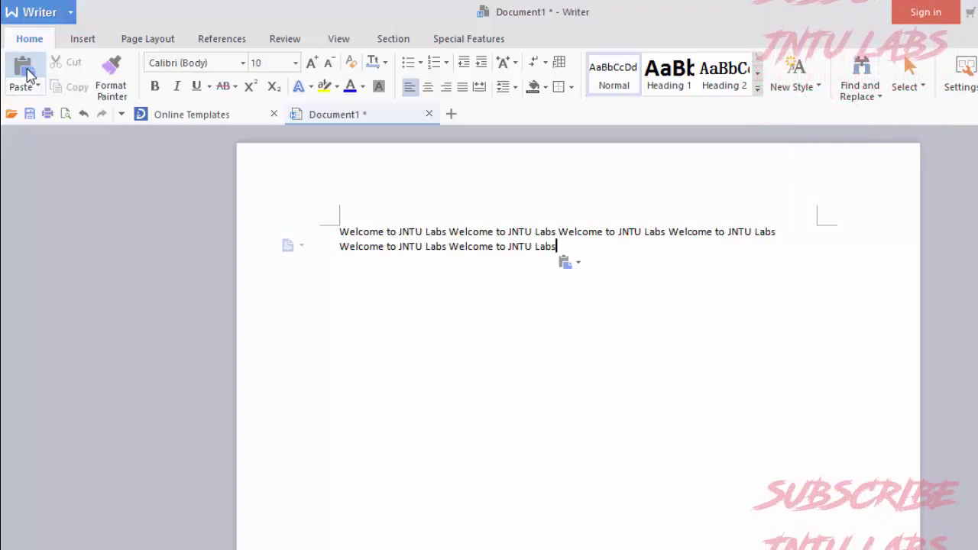
Step: Pick up the text formatting, then open and dismiss the paste-options dropdown
{"action": "left_click", "coordinate": [113, 87]}
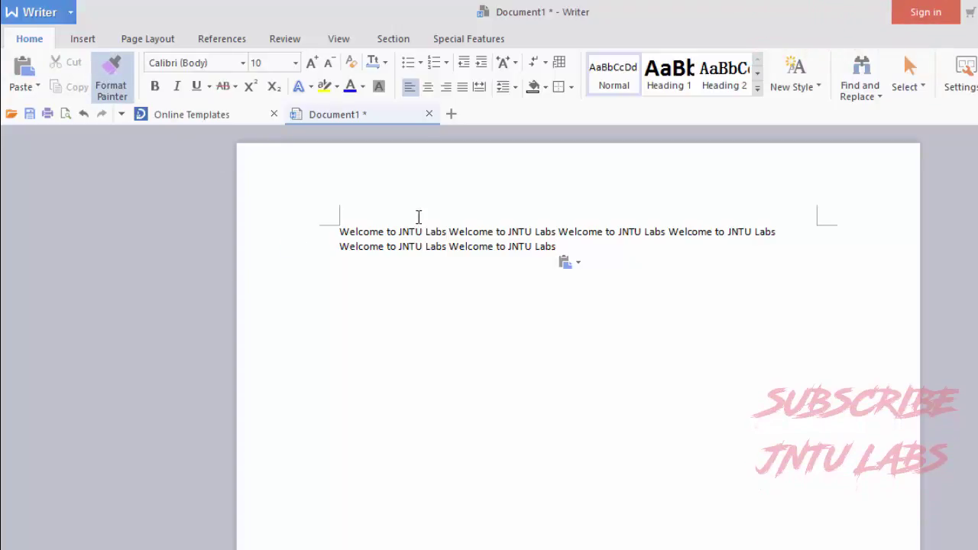
{"action": "left_click", "coordinate": [570, 265]}
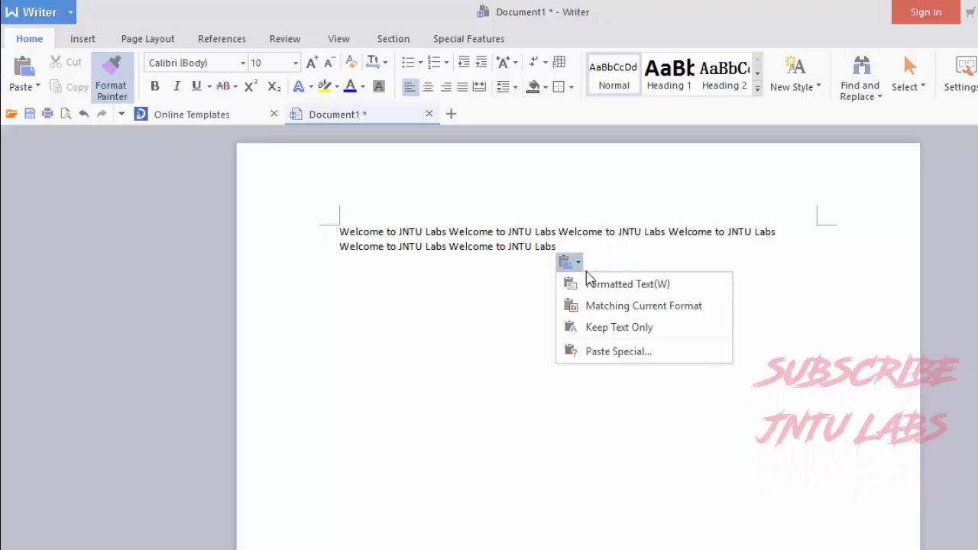
{"action": "left_click", "coordinate": [609, 411]}
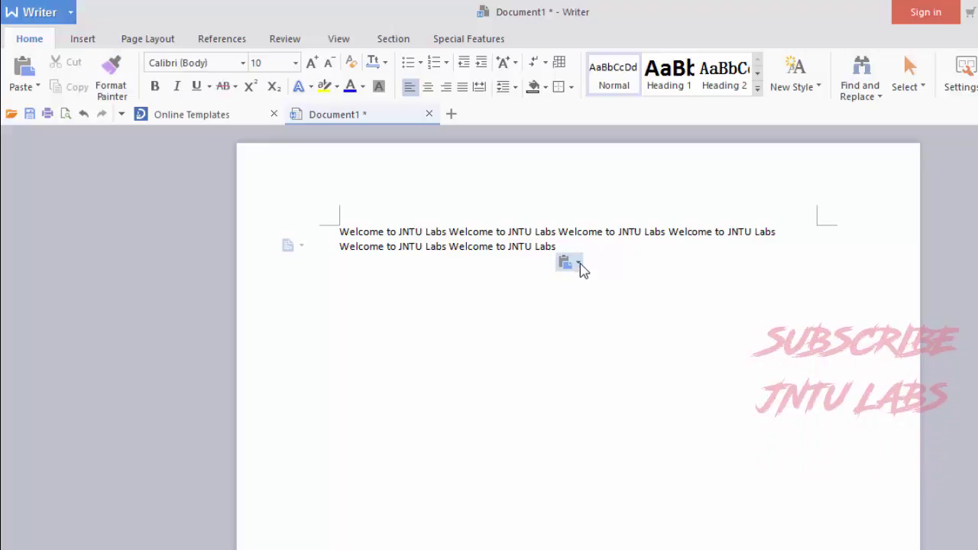
Step: Paste the JNTU Labs picture below the text and check it in Picture Preview
{"action": "left_click", "coordinate": [579, 265]}
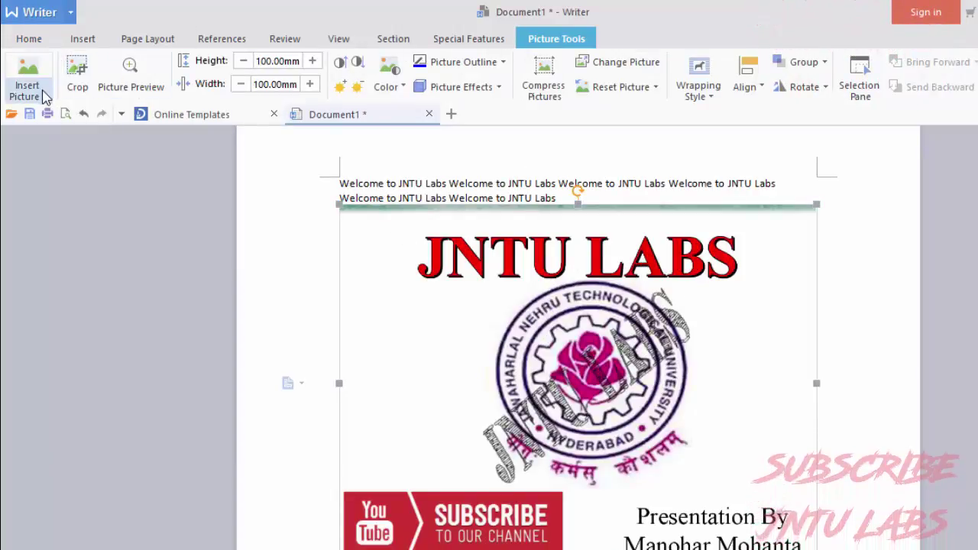
{"action": "left_click", "coordinate": [153, 86]}
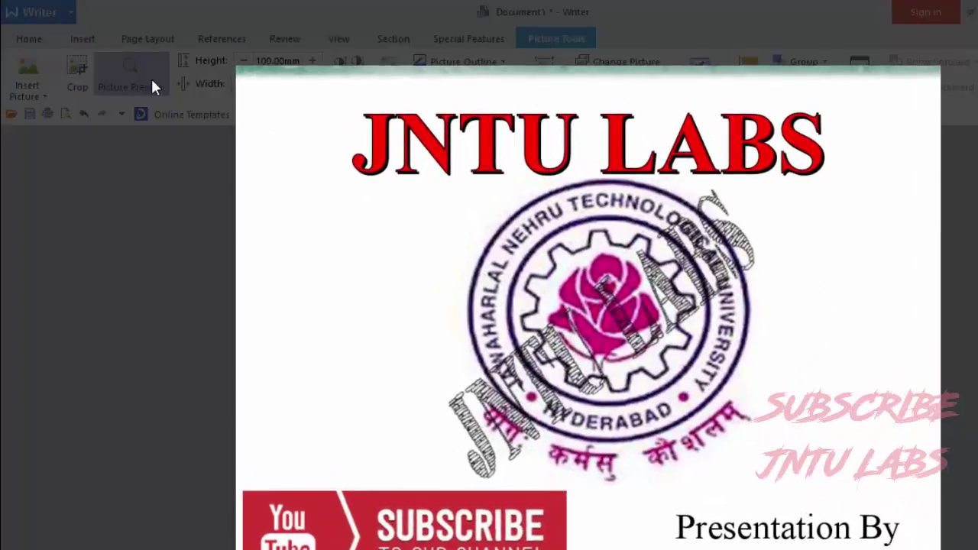
{"action": "left_click", "coordinate": [152, 86]}
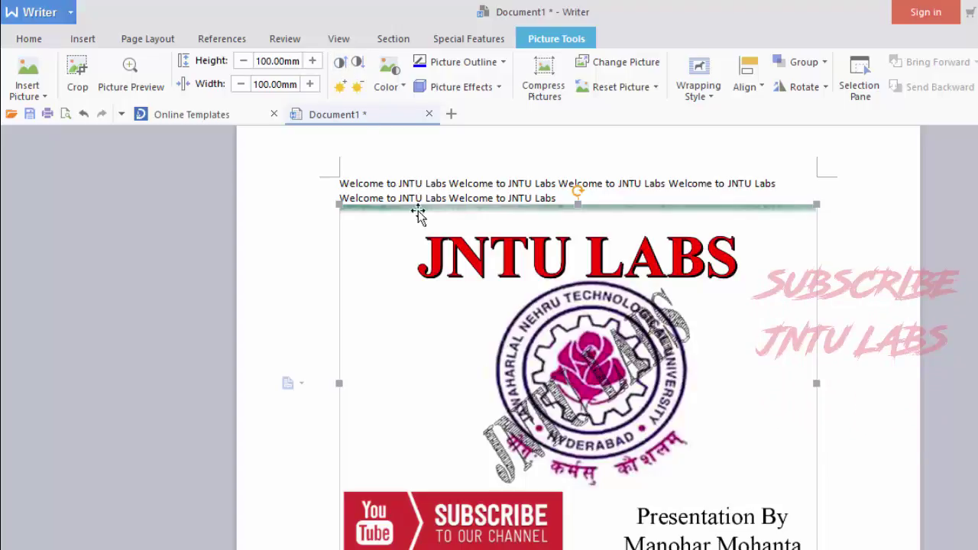
Step: Brighten the JNTU Labs picture, try Grayscale, then restore Automatic colour
{"action": "left_click", "coordinate": [340, 87]}
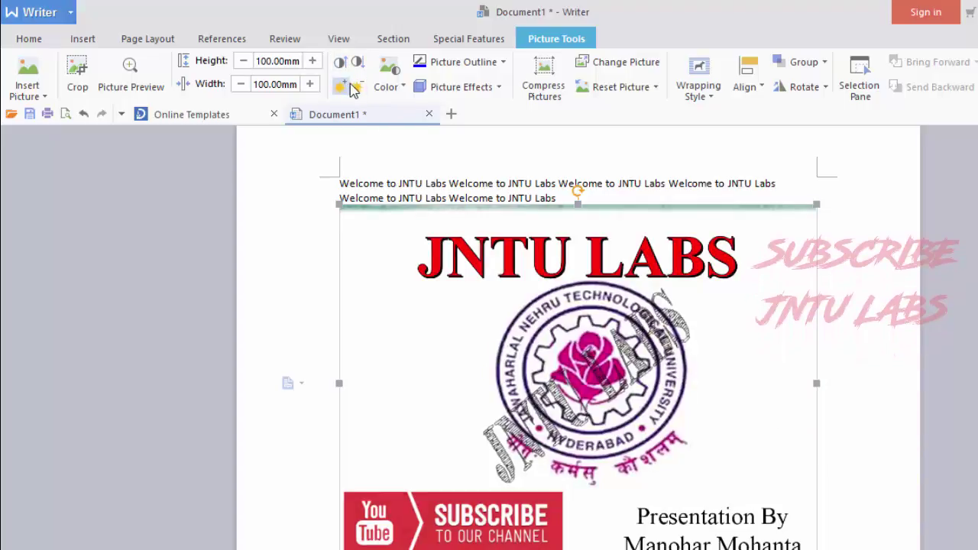
{"action": "left_click", "coordinate": [359, 88]}
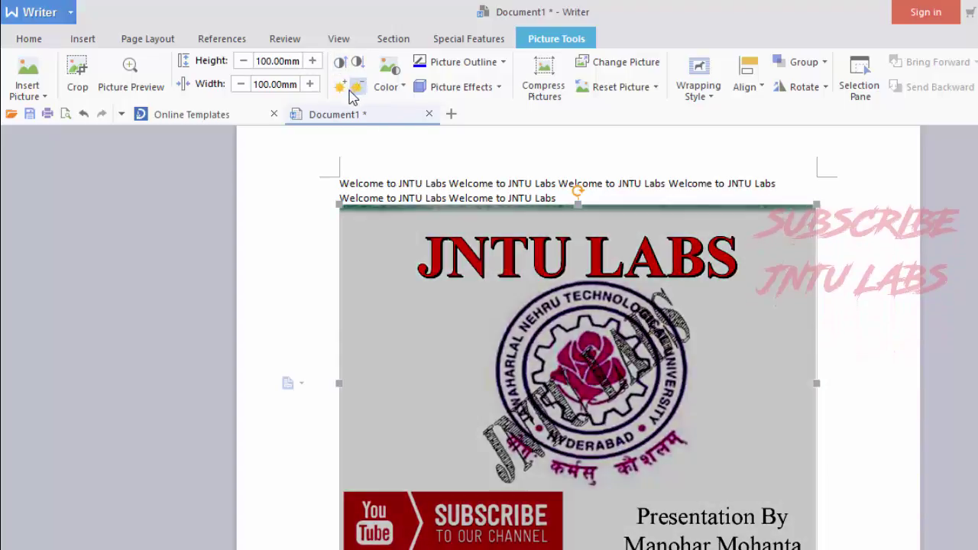
{"action": "left_click", "coordinate": [344, 88]}
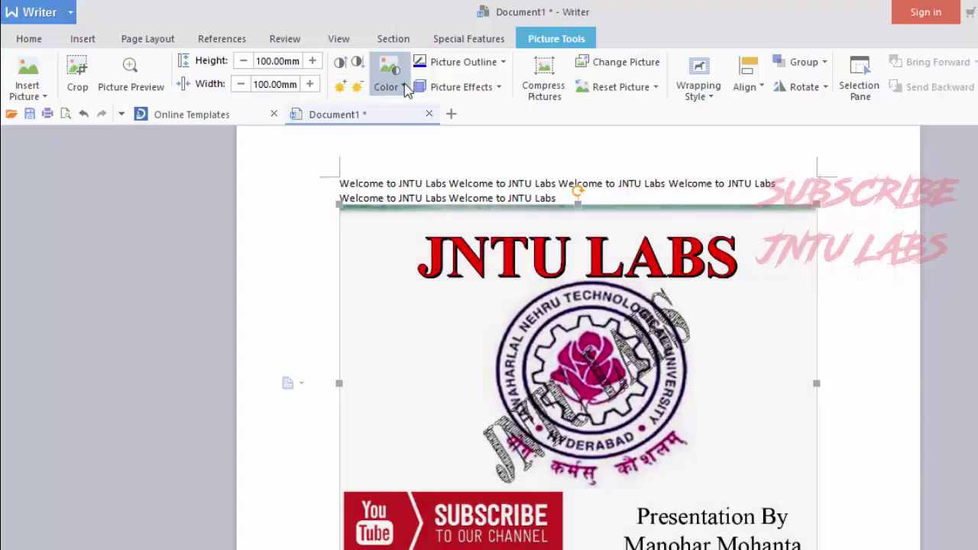
{"action": "left_click", "coordinate": [387, 80]}
{"action": "left_click", "coordinate": [463, 143]}
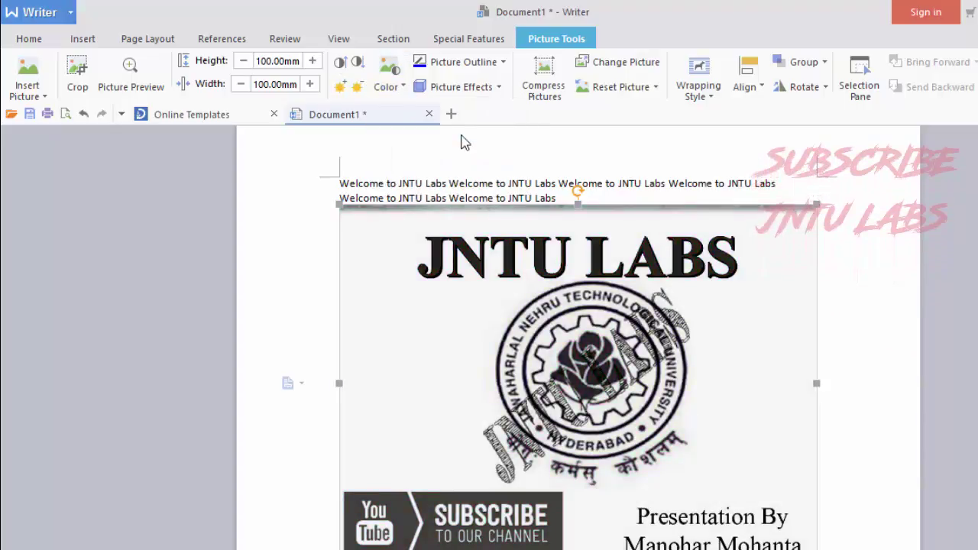
{"action": "left_click", "coordinate": [387, 84]}
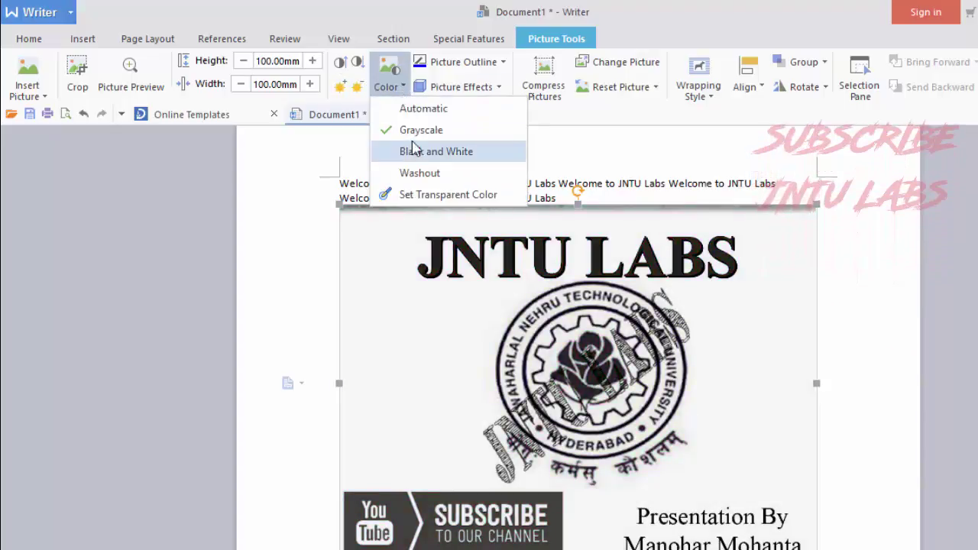
{"action": "left_click", "coordinate": [396, 107]}
Step: Try an Inner shadow on the picture, then set it back to No Shadow
{"action": "left_click", "coordinate": [495, 89]}
{"action": "mouse_move", "coordinate": [459, 109]}
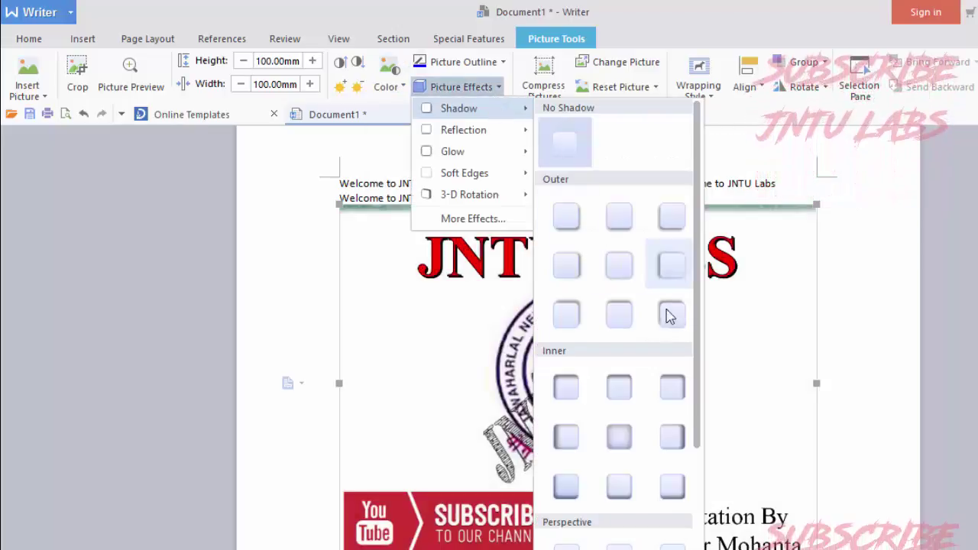
{"action": "left_click", "coordinate": [660, 399]}
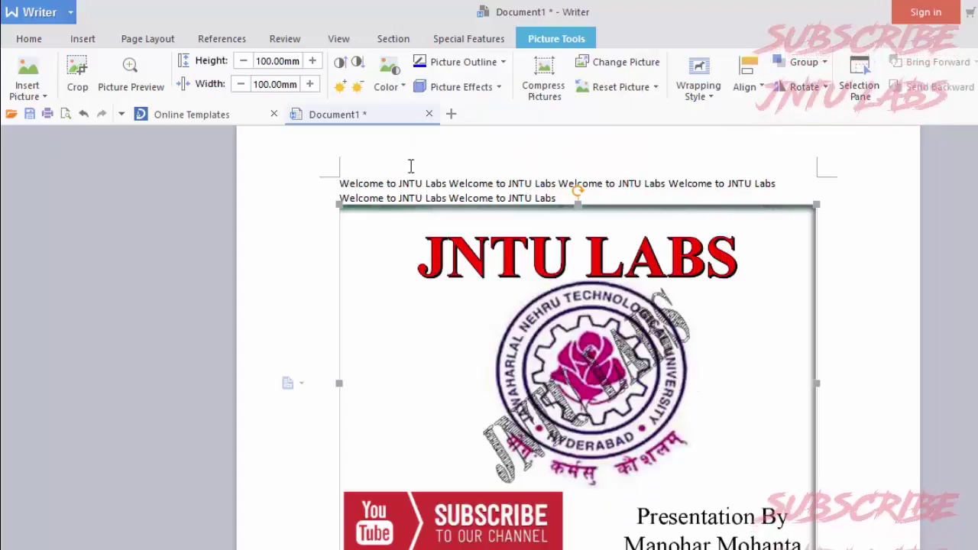
{"action": "left_click", "coordinate": [499, 89]}
{"action": "mouse_move", "coordinate": [458, 108]}
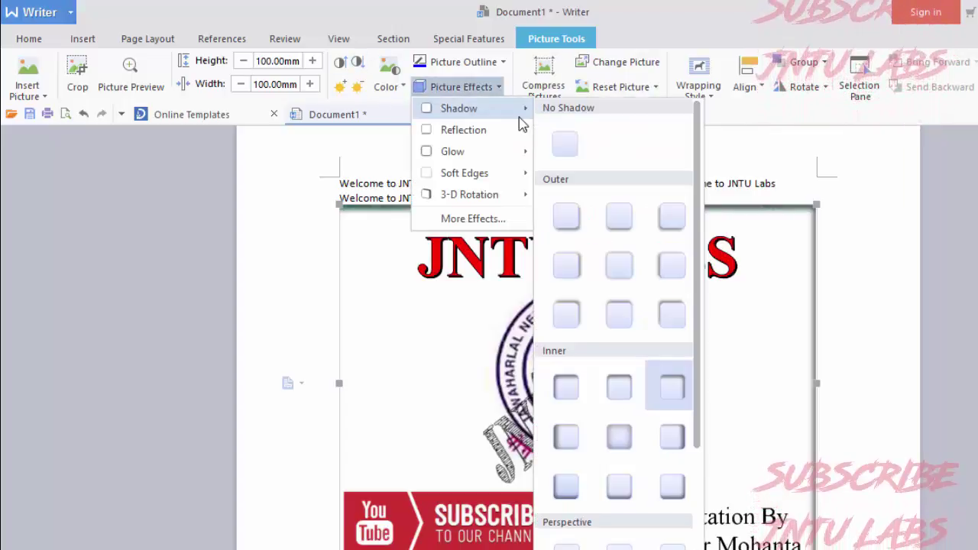
{"action": "left_click", "coordinate": [578, 148]}
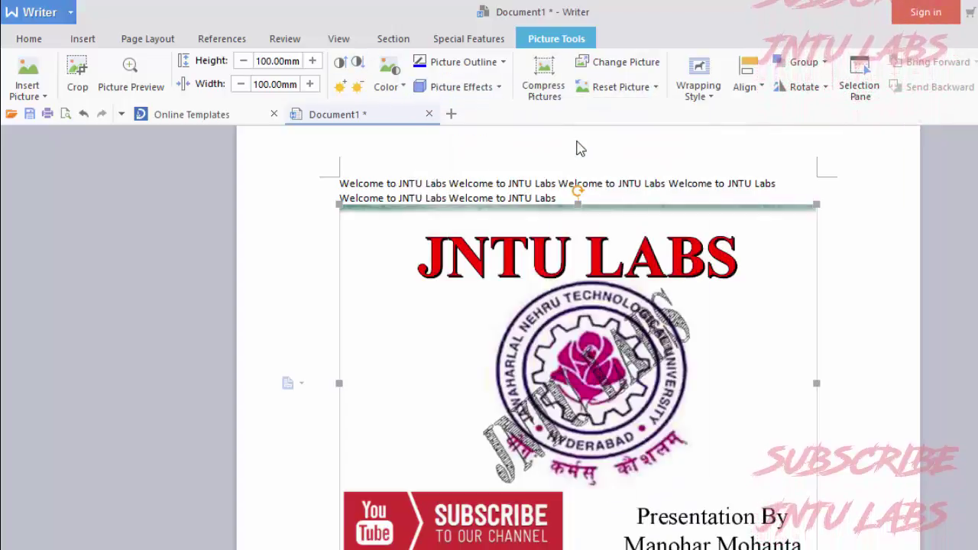
{"action": "left_click", "coordinate": [544, 82]}
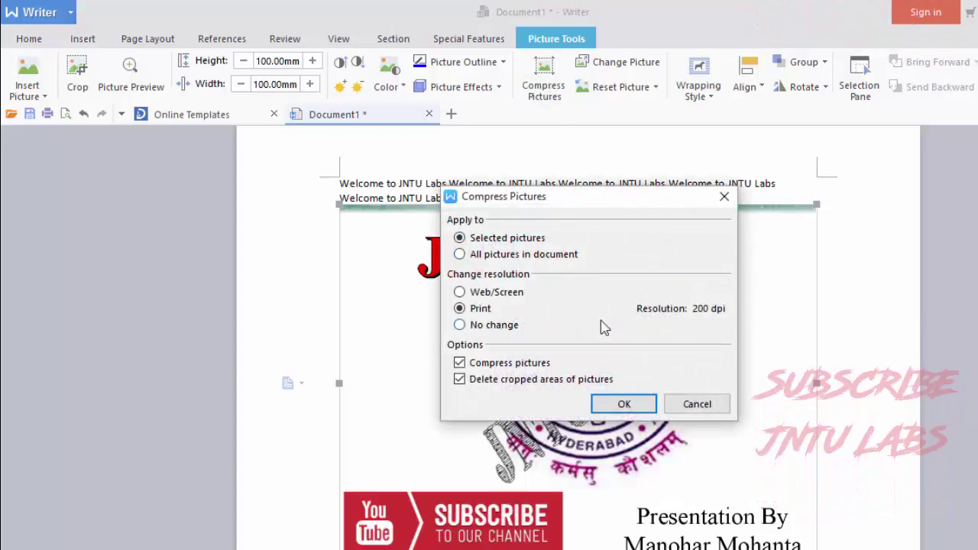
{"action": "left_click", "coordinate": [723, 196]}
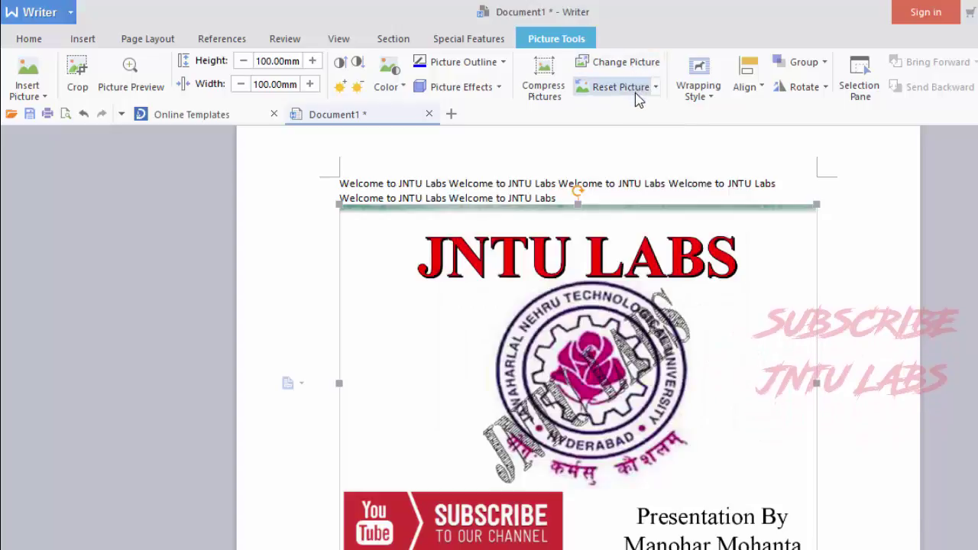
{"action": "left_click", "coordinate": [713, 99]}
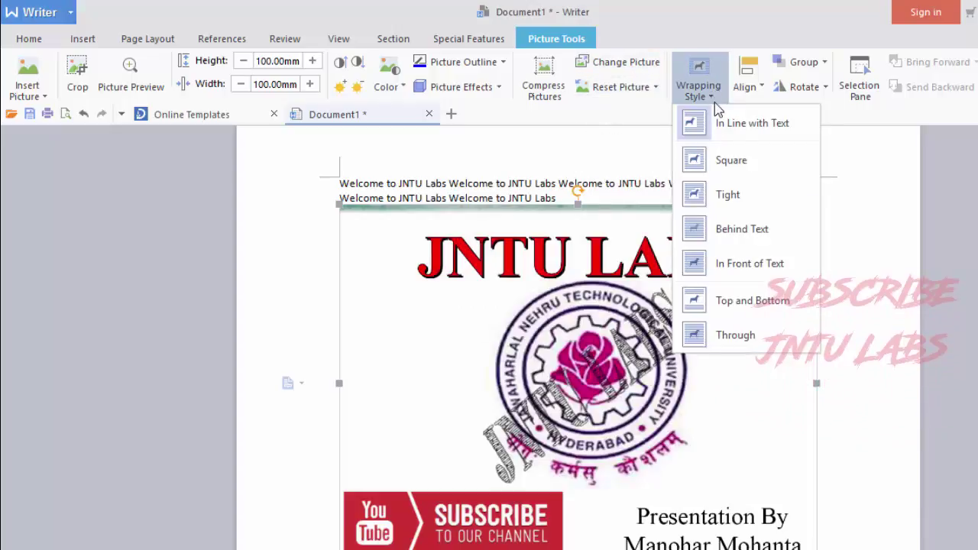
{"action": "left_click", "coordinate": [714, 122]}
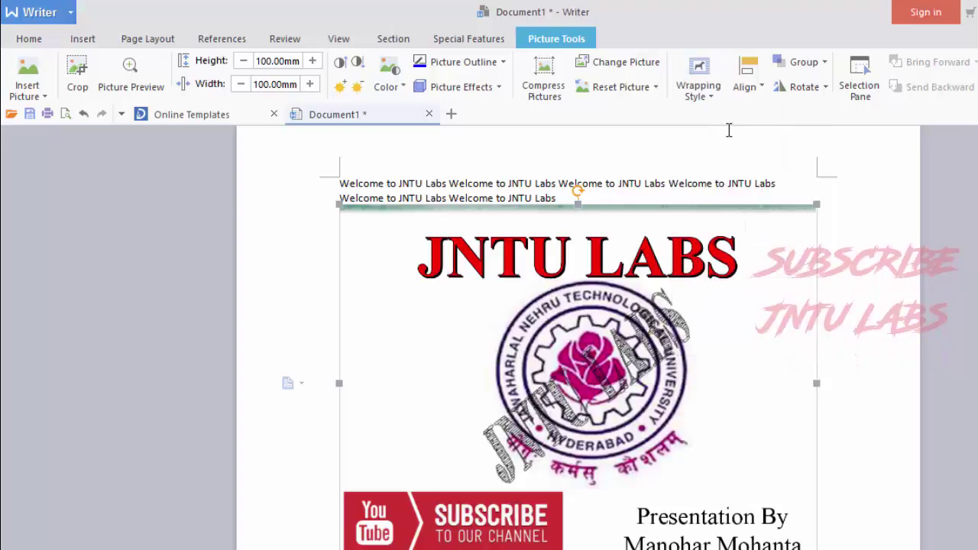
{"action": "left_click_drag", "start_coordinate": [618, 202], "coordinate": [642, 148]}
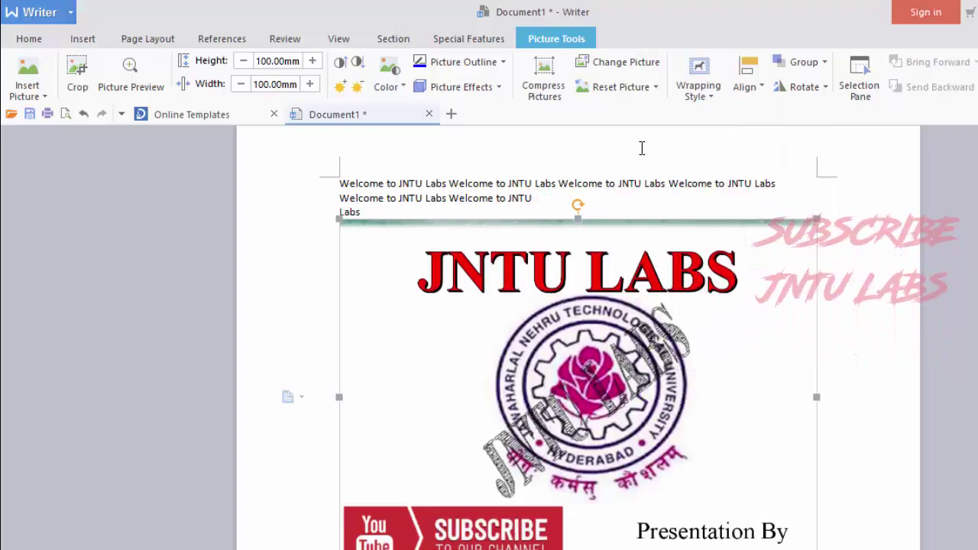
{"action": "left_click", "coordinate": [709, 89]}
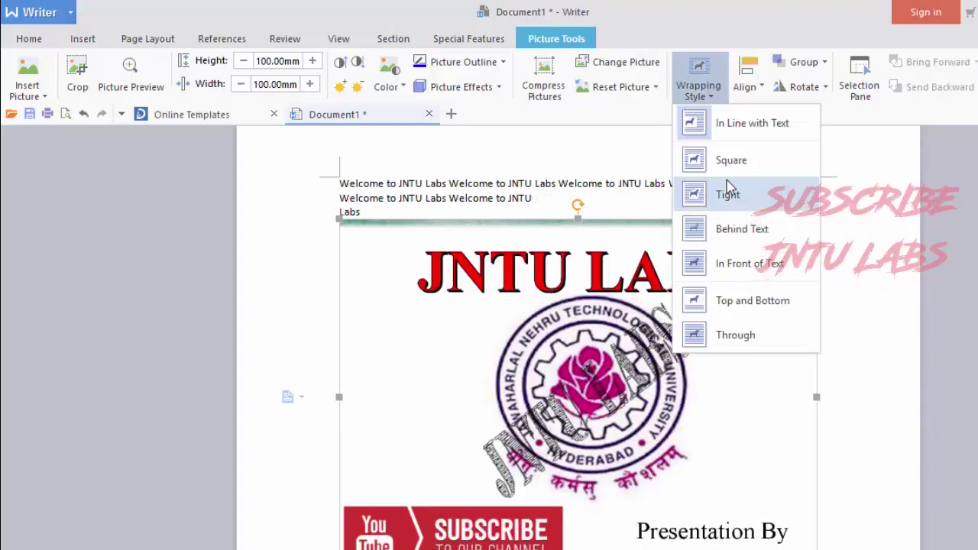
{"action": "left_click", "coordinate": [739, 229]}
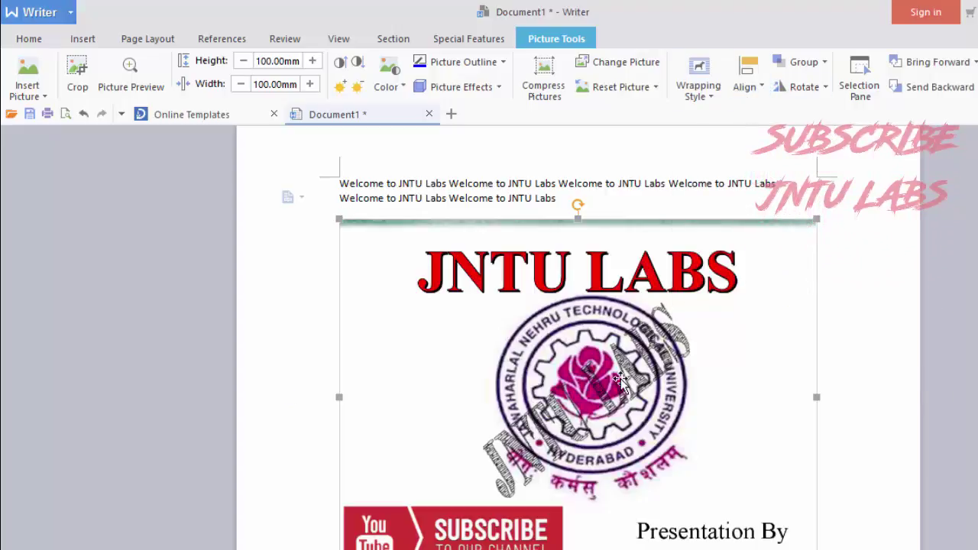
{"action": "mouse_move", "coordinate": [620, 379]}
{"action": "left_mouse_down"}
{"action": "mouse_move", "coordinate": [620, 290]}
{"action": "mouse_move", "coordinate": [623, 311]}
{"action": "mouse_move", "coordinate": [599, 325]}
{"action": "mouse_move", "coordinate": [598, 338]}
{"action": "mouse_move", "coordinate": [600, 292]}
{"action": "mouse_move", "coordinate": [596, 423]}
{"action": "left_mouse_up"}
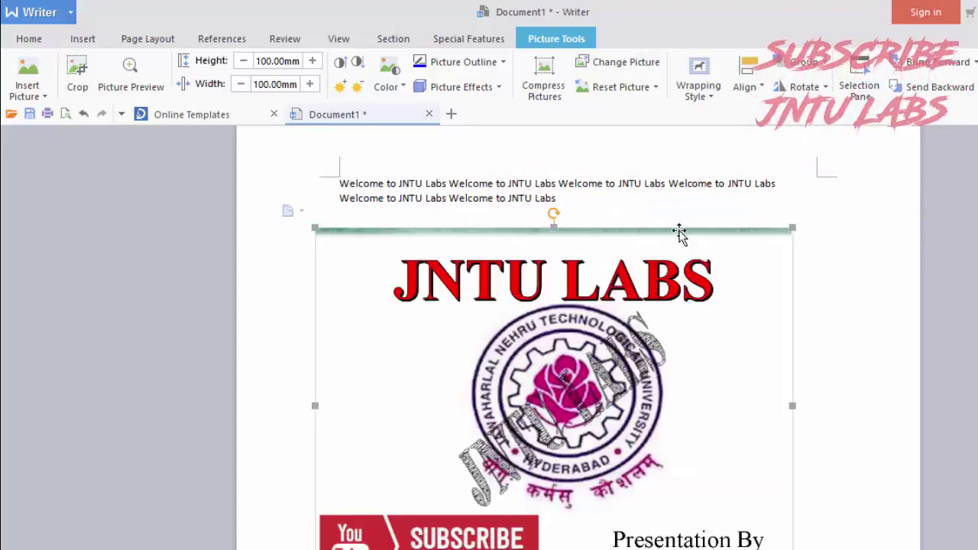
{"action": "left_click", "coordinate": [703, 90]}
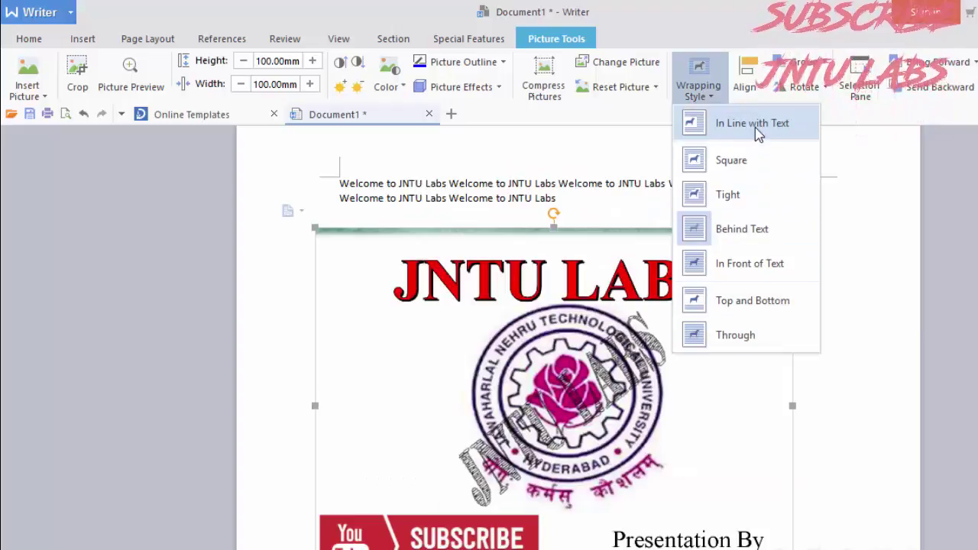
{"action": "left_click", "coordinate": [756, 134]}
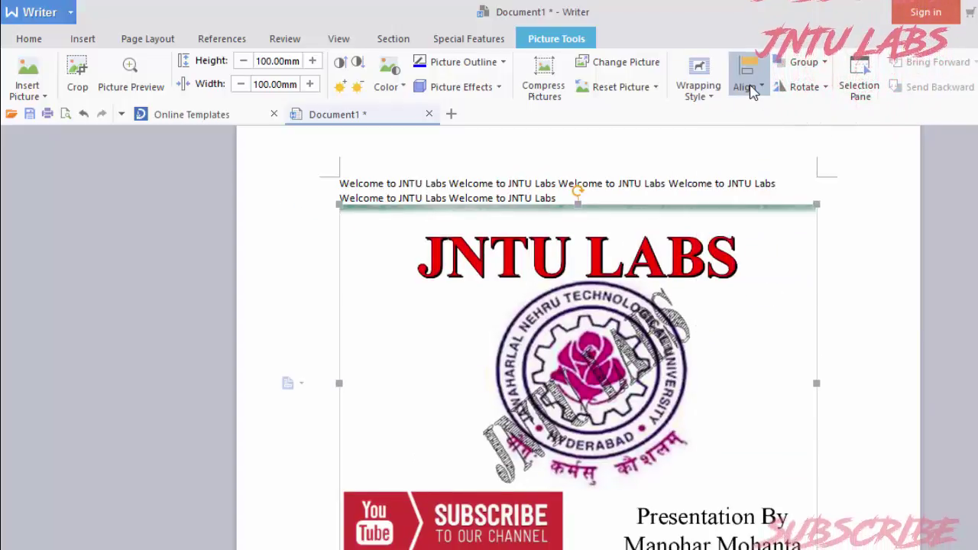
{"action": "left_click", "coordinate": [751, 87]}
{"action": "left_click", "coordinate": [776, 382]}
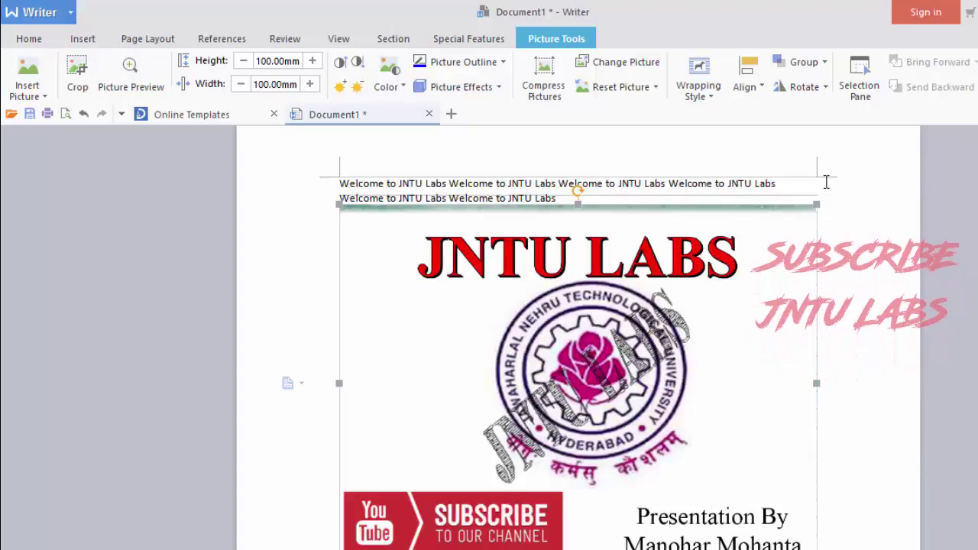
{"action": "left_click", "coordinate": [177, 233]}
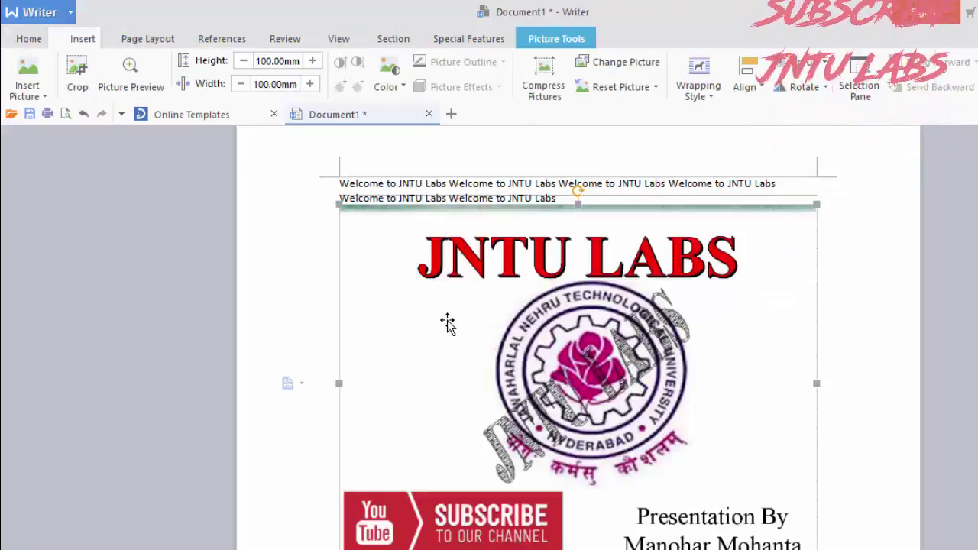
{"action": "left_click", "coordinate": [448, 323]}
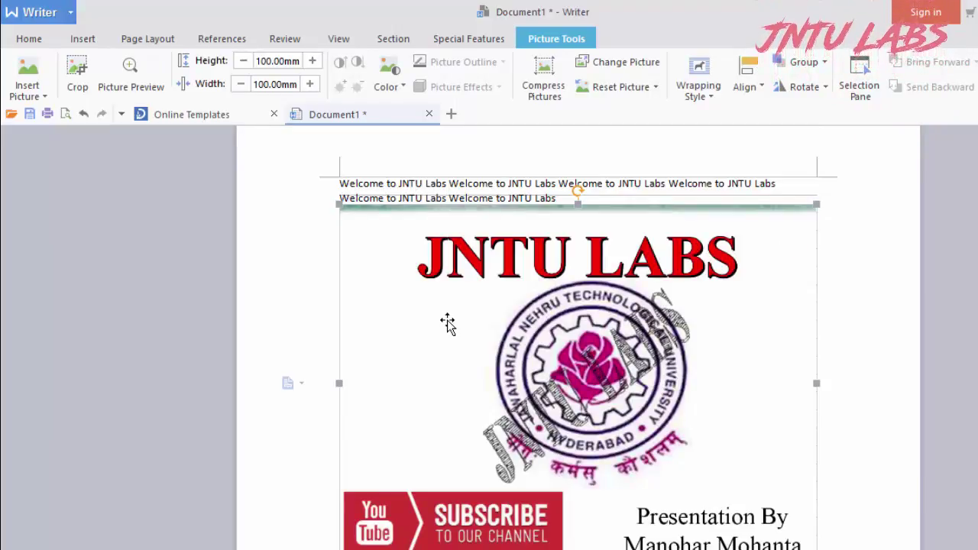